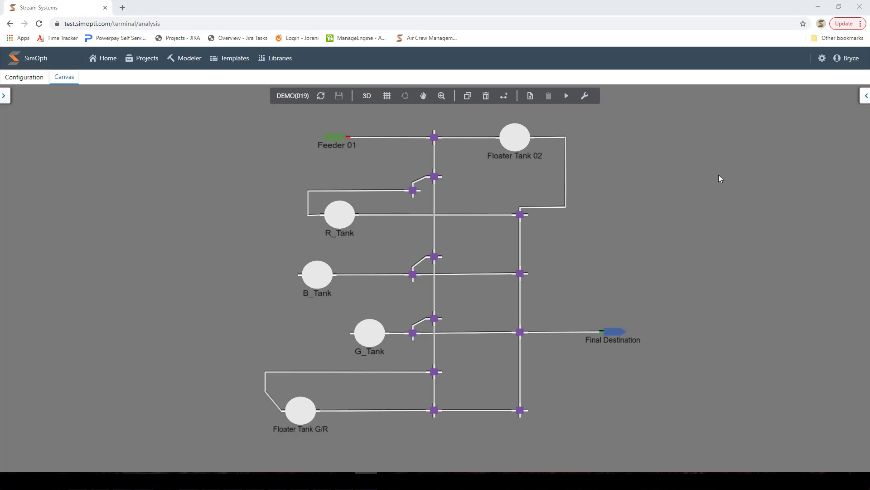
- Open the Nomination Plan in the scenario's configuration components and expand the whole Nominations List
click(701, 161)
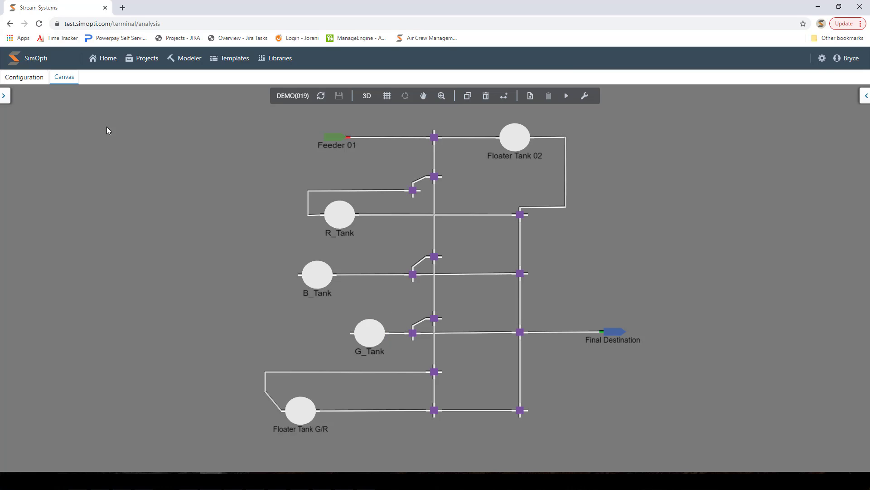
click(21, 80)
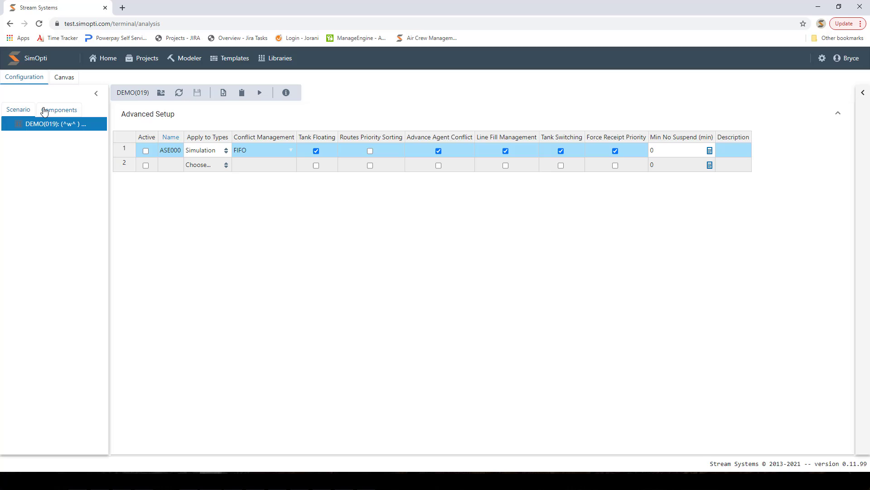
click(49, 110)
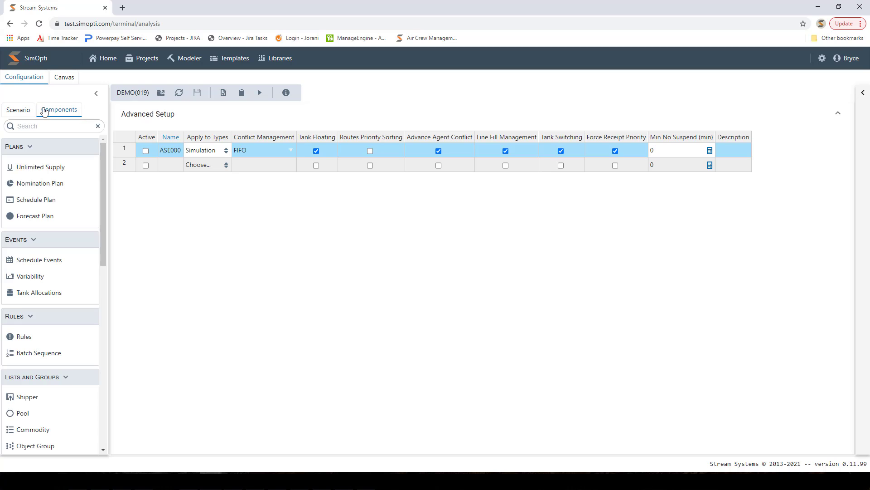
click(31, 185)
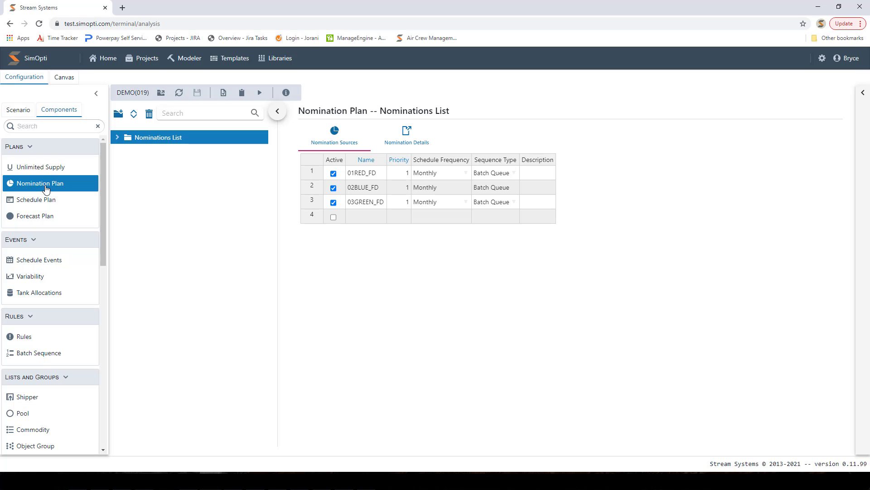
click(117, 137)
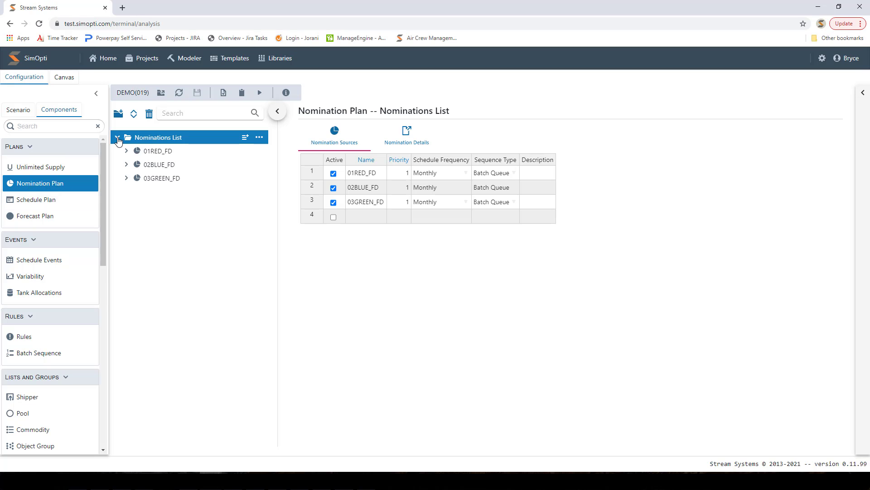
click(134, 113)
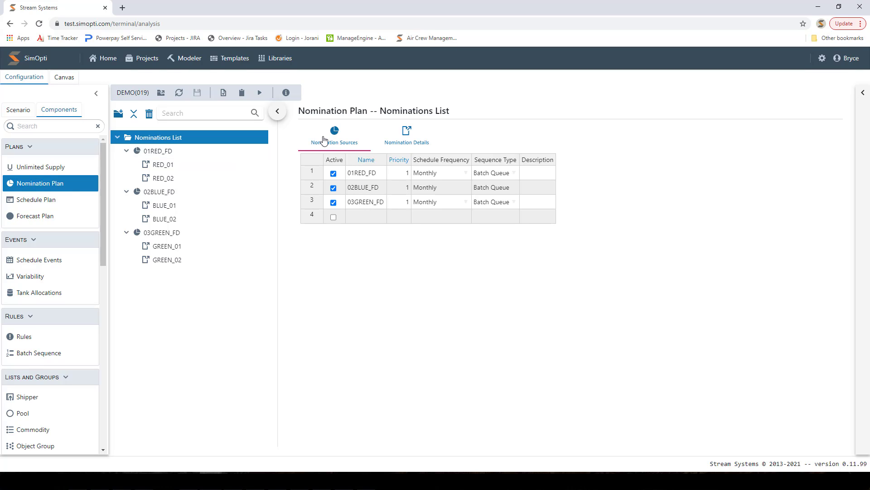
- Review the RED_01 nomination's settings, followed by the nomination details and sources of the whole Nominations List
click(167, 165)
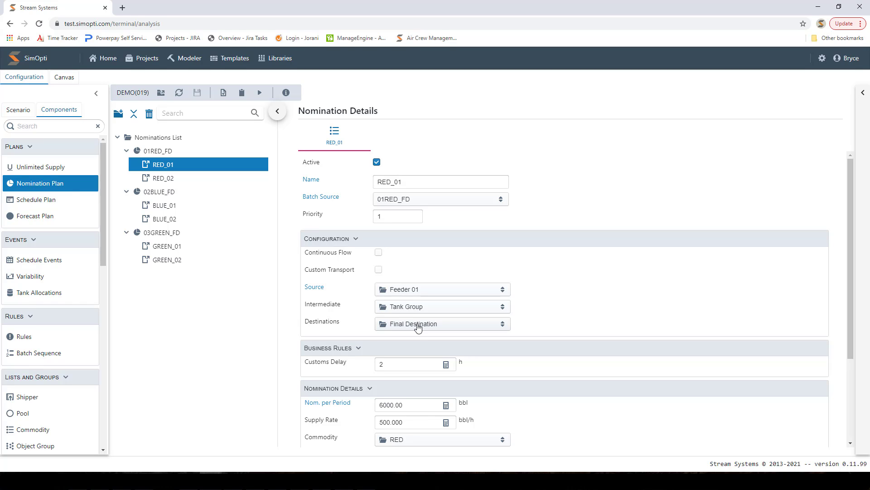
click(160, 139)
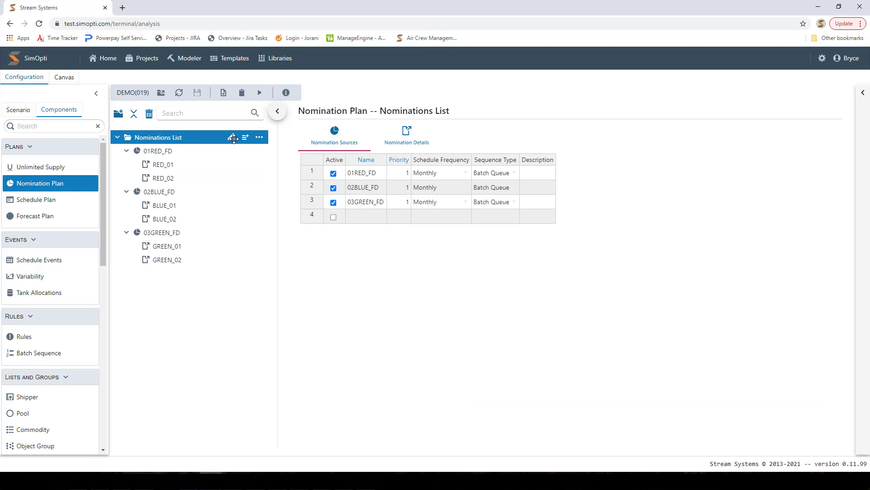
click(410, 140)
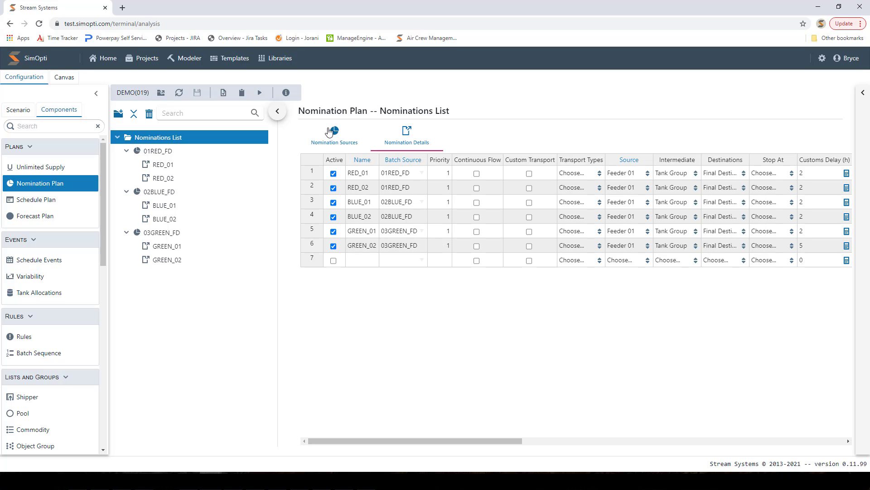
click(336, 139)
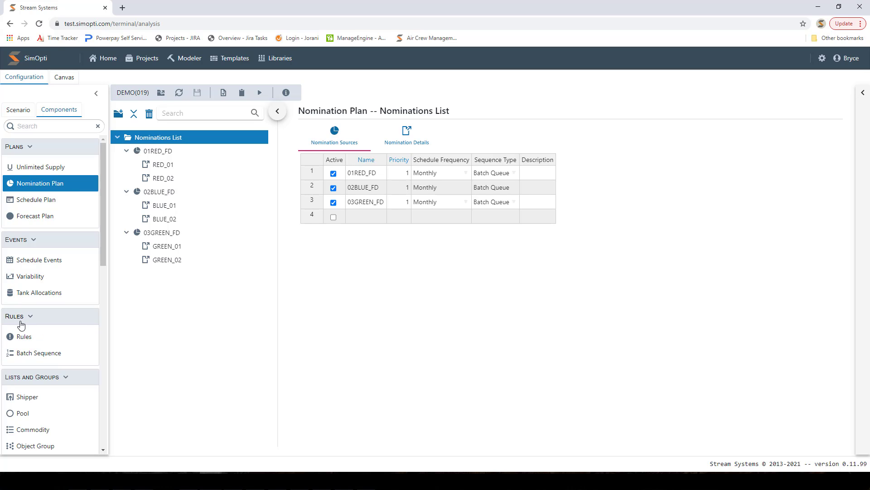
- Open Sequence - Inbound in the Batch Sequence rules and check its available parent and sequence type options
click(41, 354)
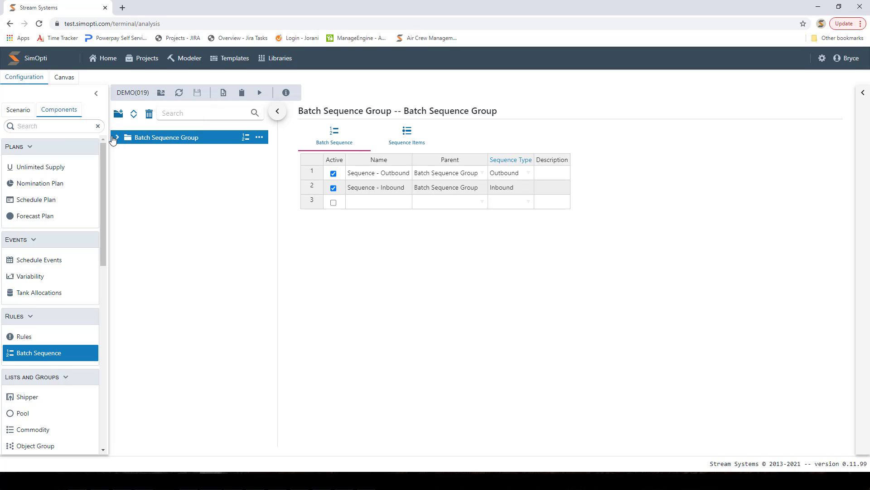
click(114, 138)
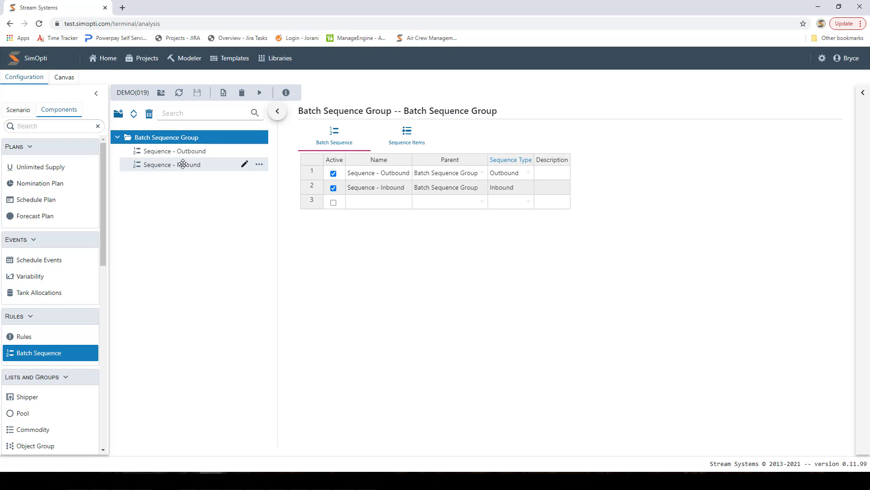
click(183, 164)
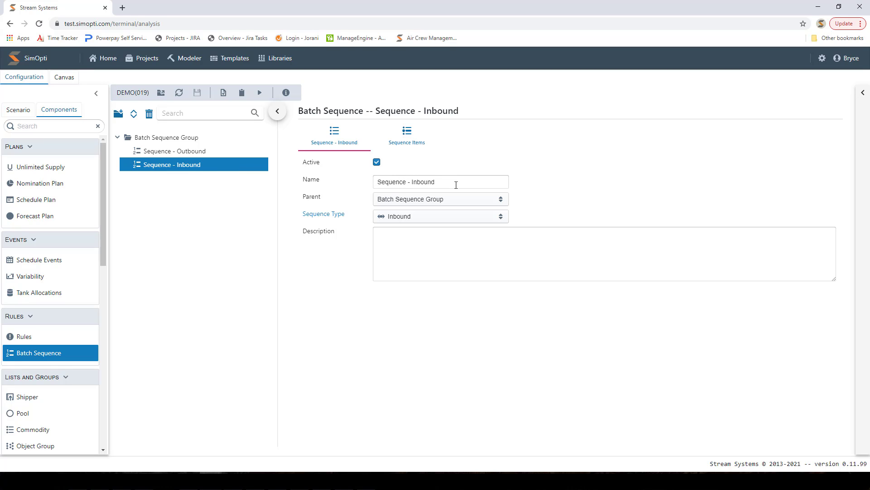
click(434, 202)
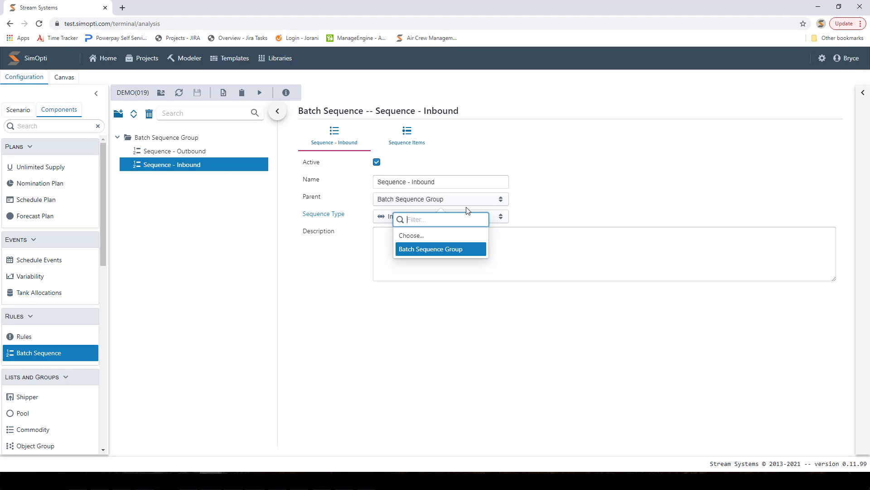
click(563, 210)
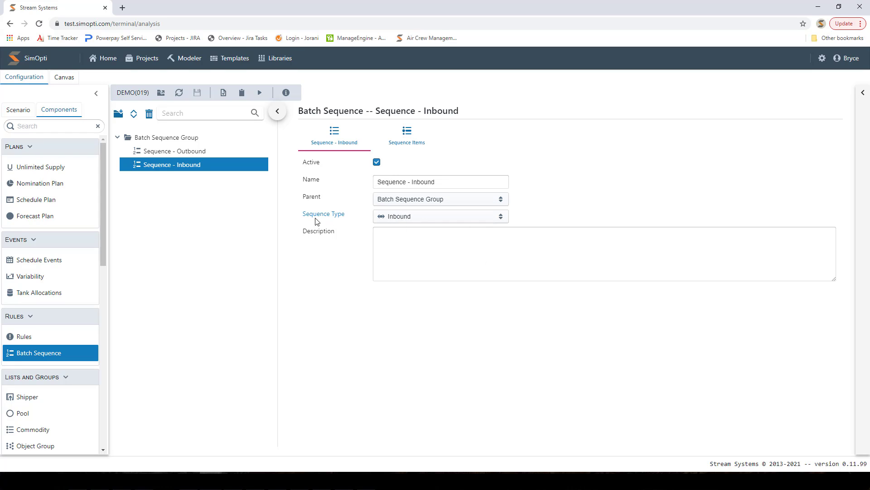
click(407, 219)
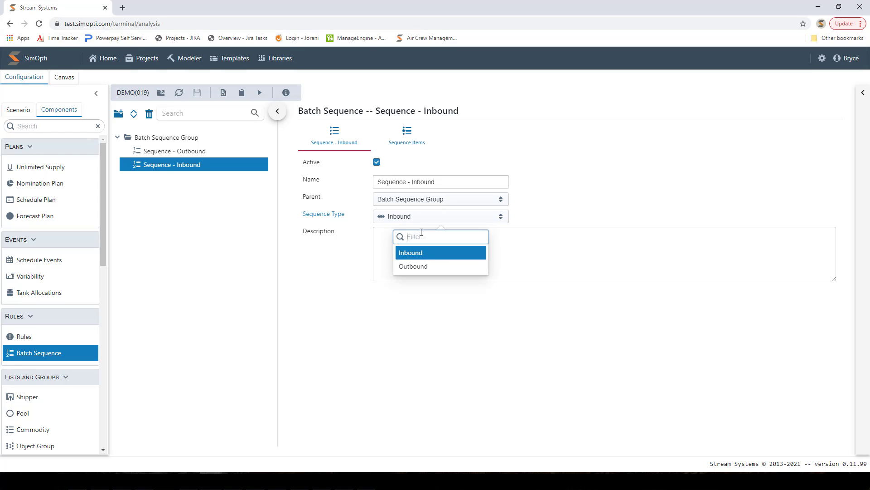
click(523, 217)
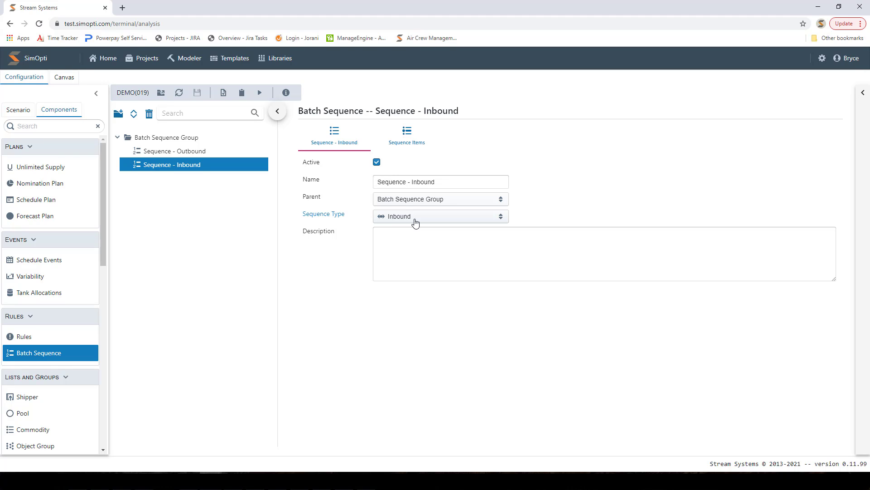
- Show the sequence items of Sequence - Inbound sorted by ascending order
click(409, 141)
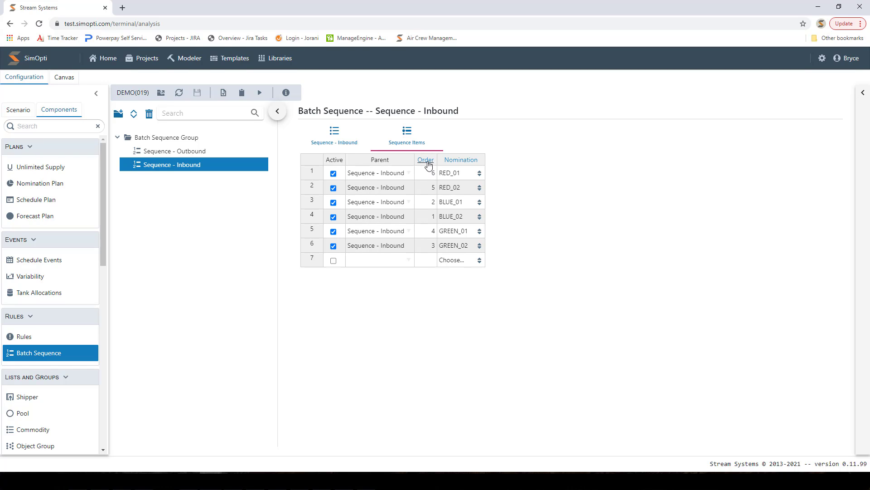
click(426, 160)
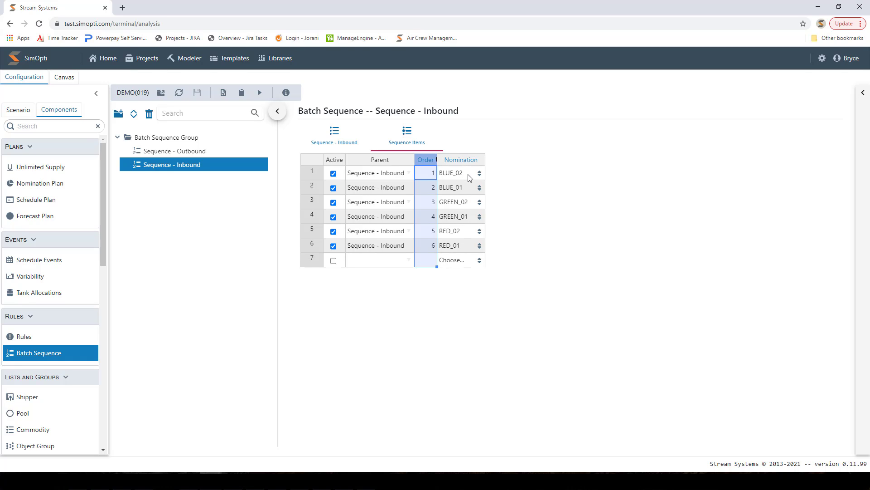
- Add an active seventh item to Sequence - Inbound with order 7 and nomination BLUE_01
click(334, 261)
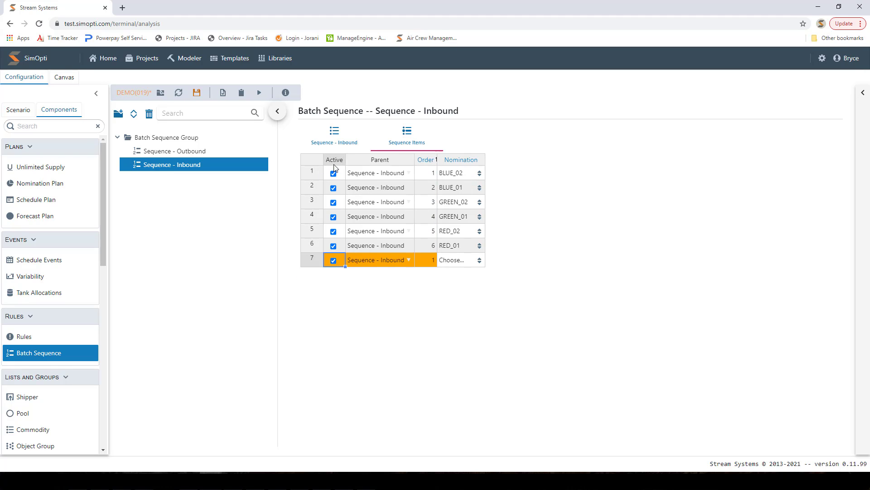
click(428, 262)
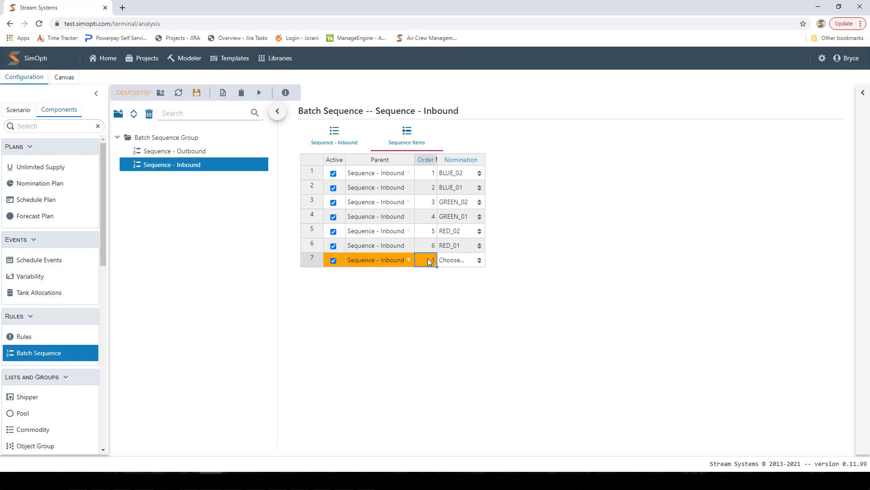
text(7)
click(479, 263)
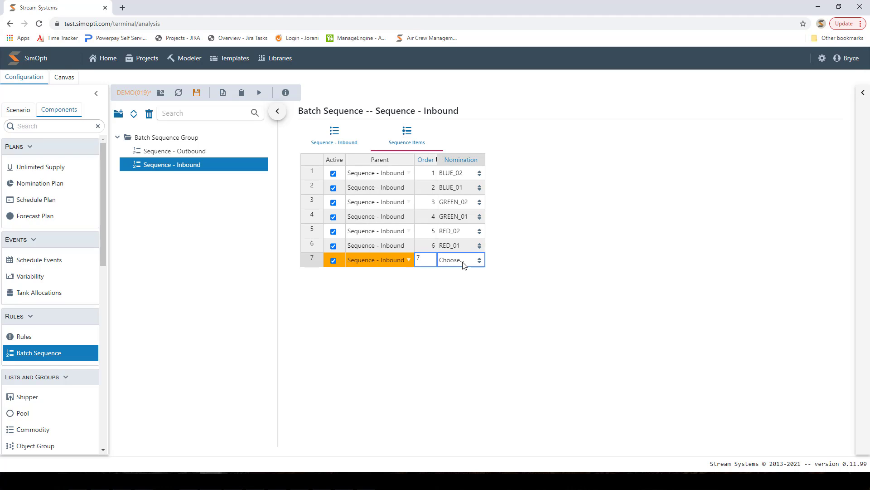
click(480, 262)
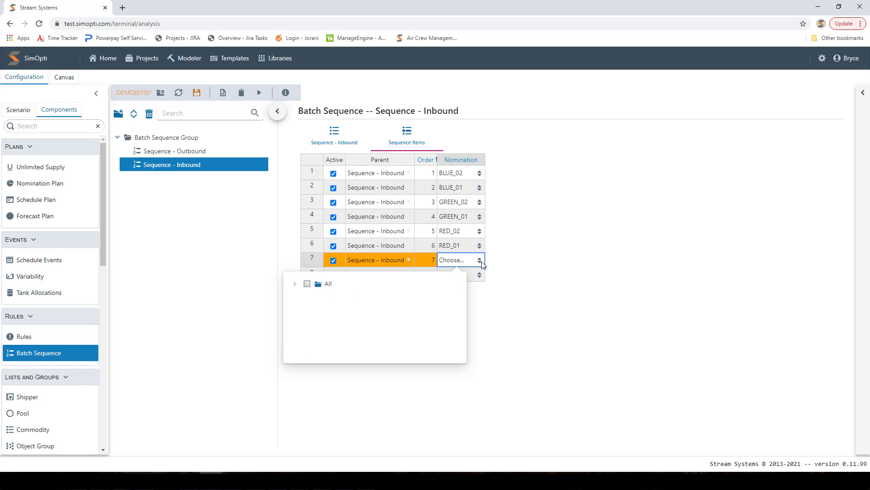
click(297, 285)
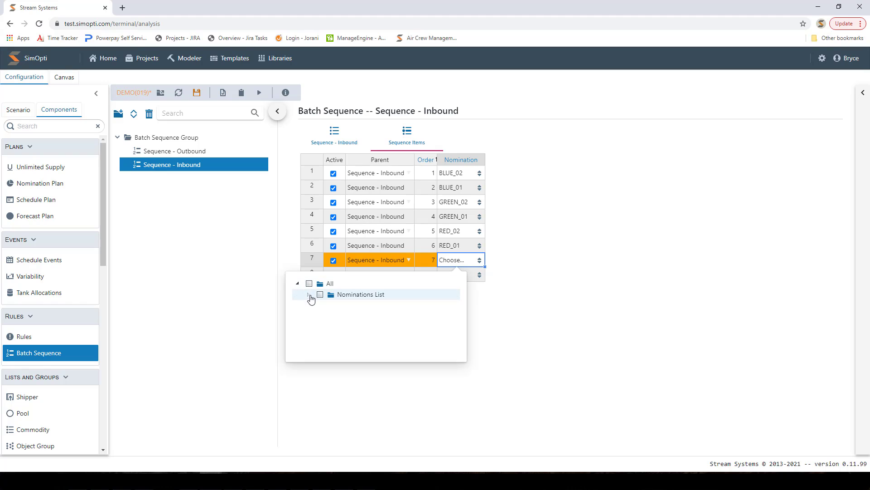
click(308, 296)
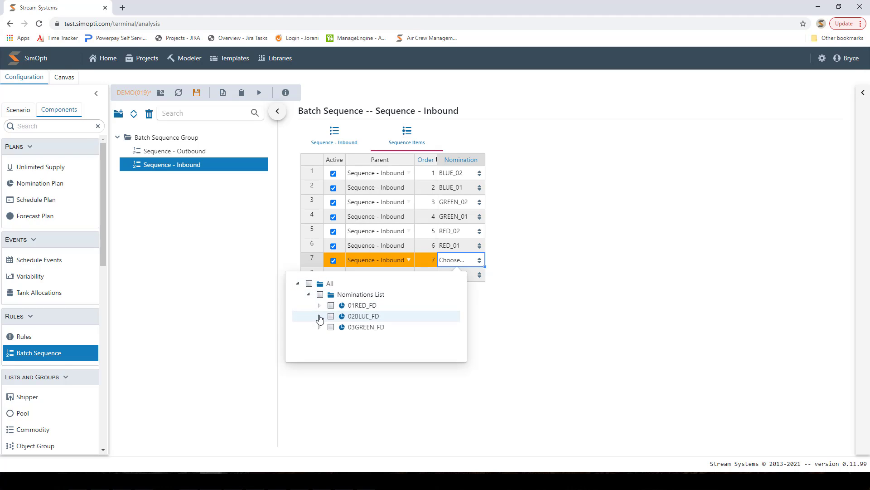
click(320, 316)
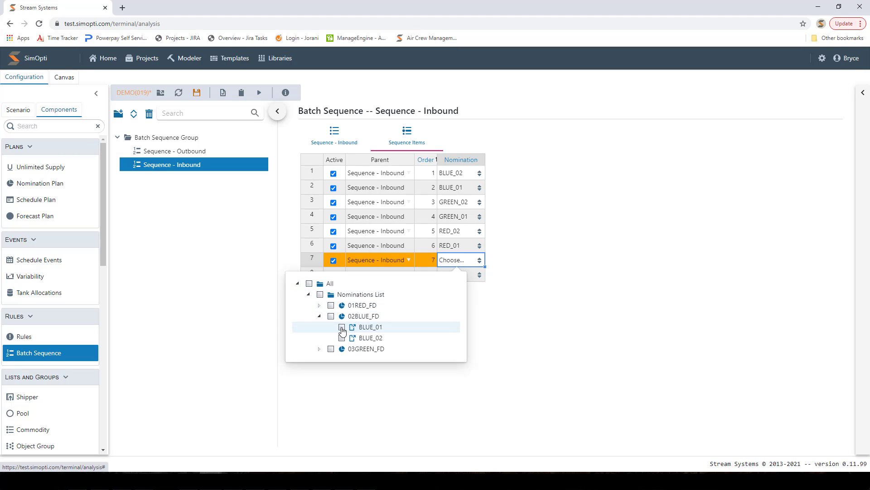
click(342, 328)
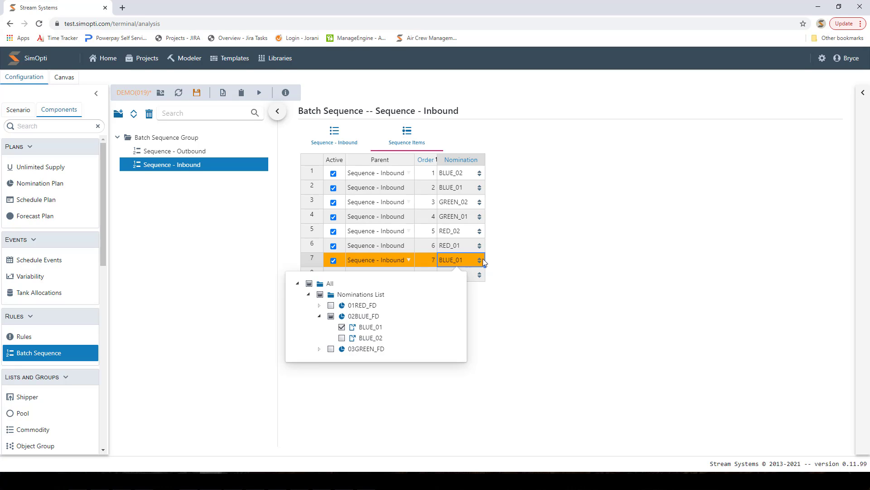
click(530, 365)
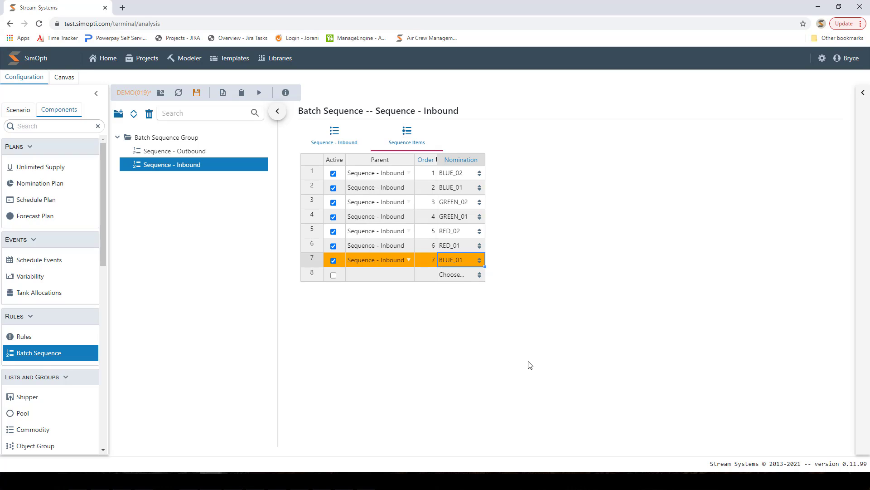
- Remove the seventh row from the Sequence - Inbound items
right_click(312, 262)
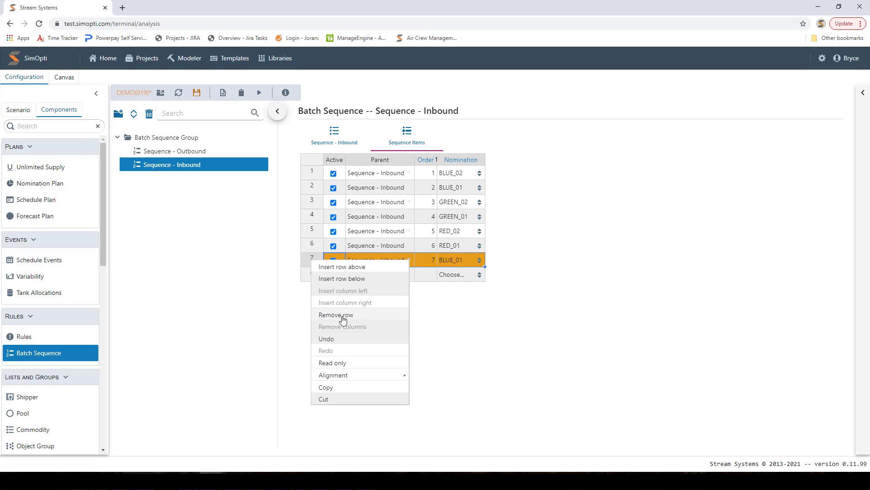
click(342, 317)
- Examine the order numbers and their assigned nominations in the Sequence - Inbound items
click(428, 191)
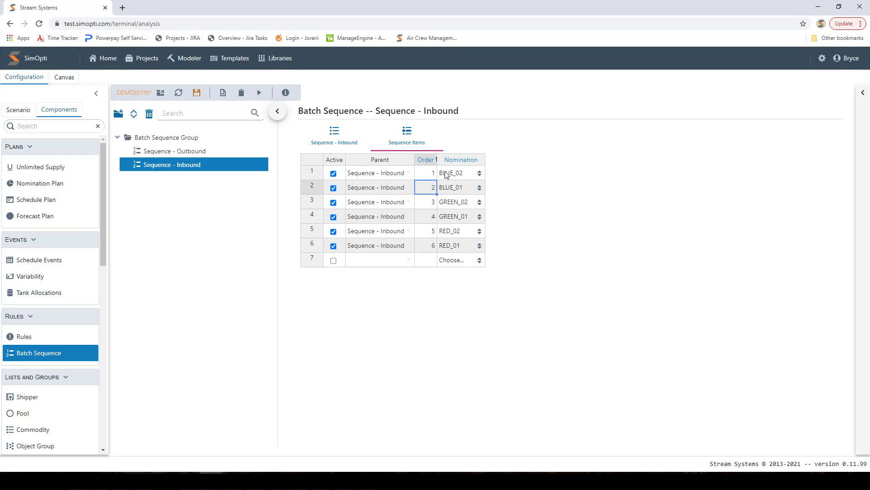
click(431, 173)
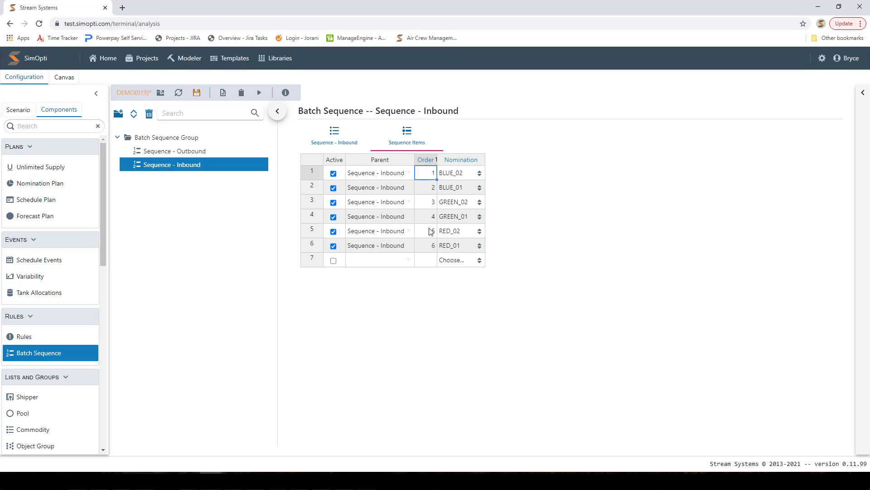
click(427, 244)
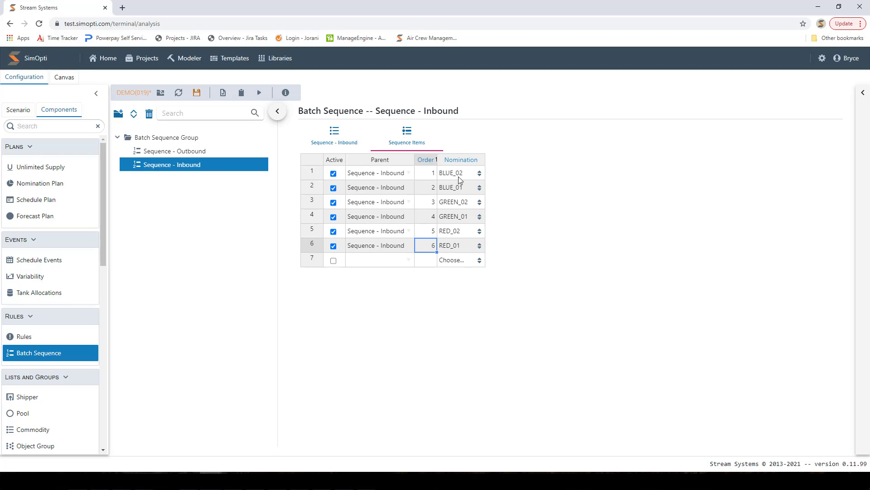
click(431, 175)
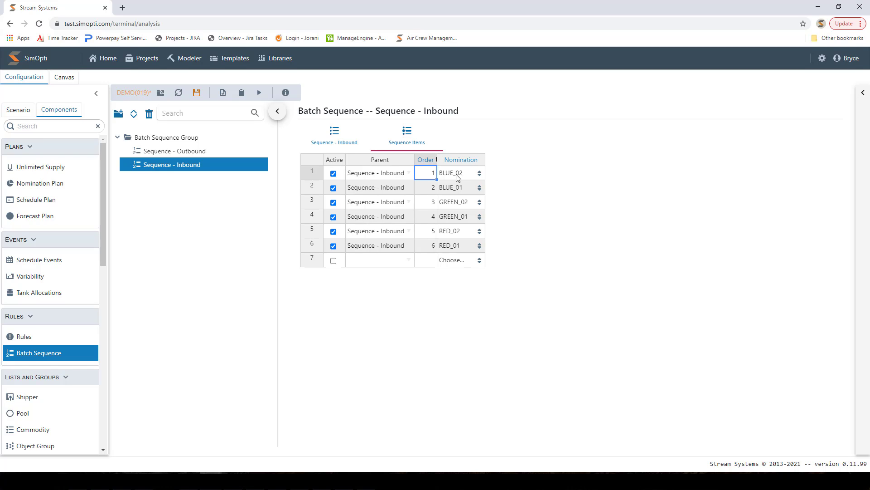
click(457, 177)
click(455, 191)
click(458, 213)
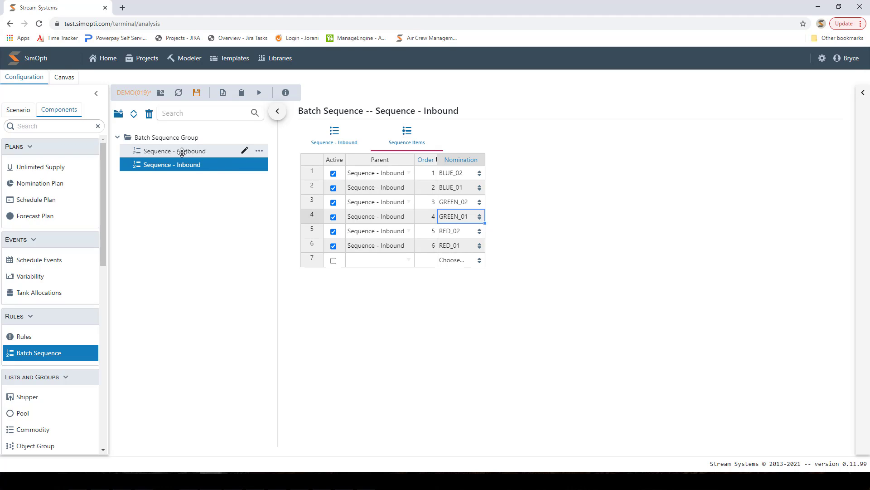
- Show the sequence items of Sequence - Outbound sorted by ascending order
click(182, 152)
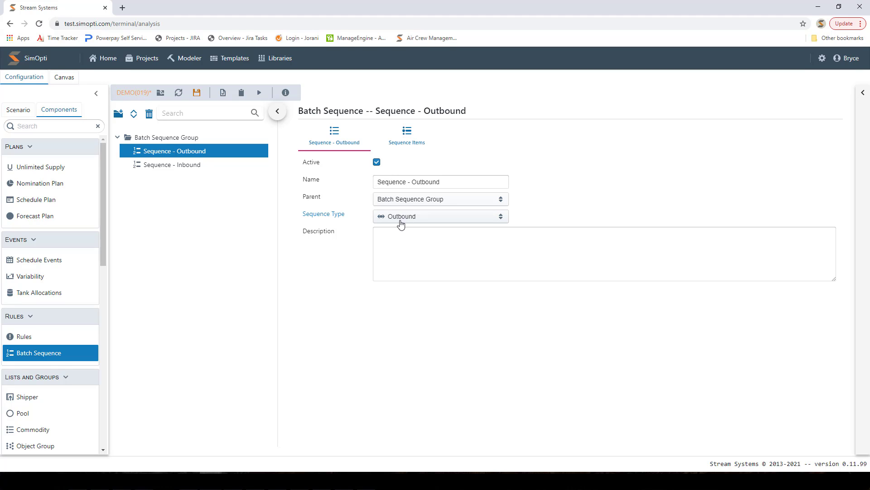
click(408, 137)
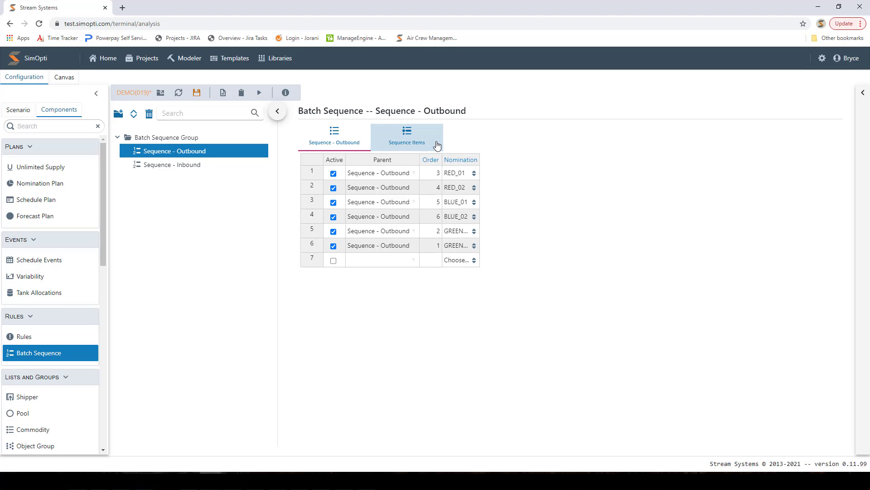
click(431, 161)
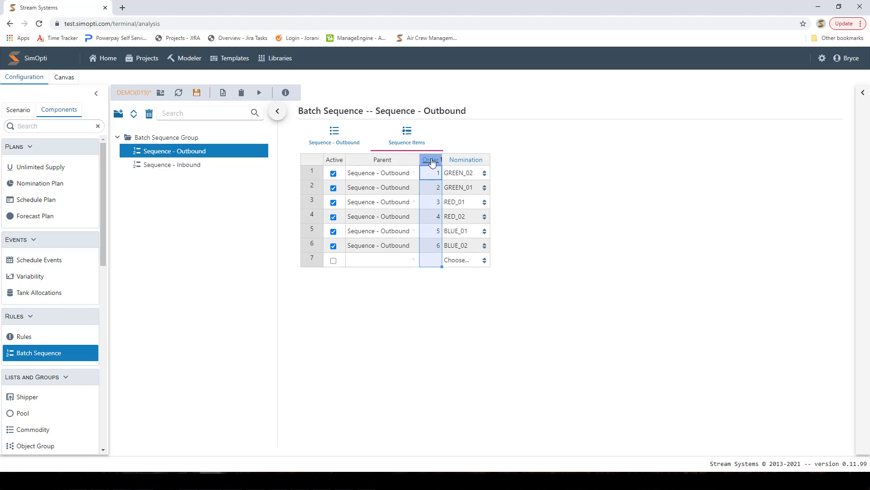
- Examine which nomination is assigned to each order number in the Sequence - Outbound items
click(465, 174)
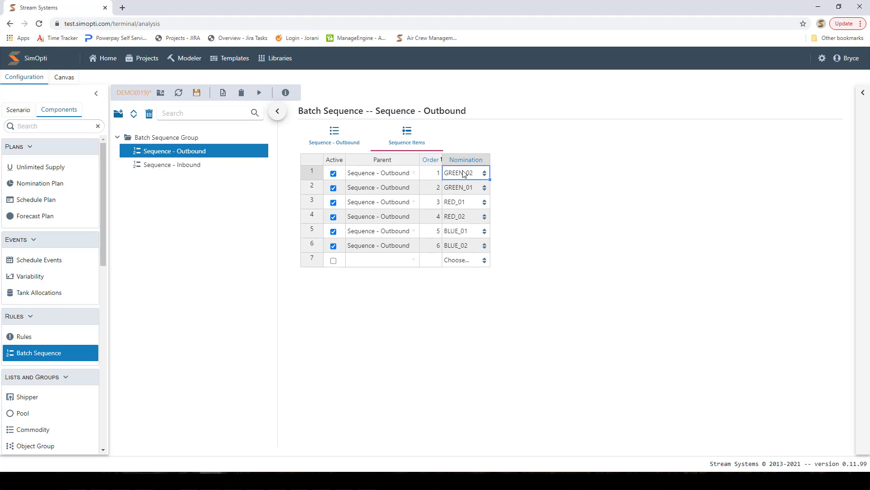
click(464, 188)
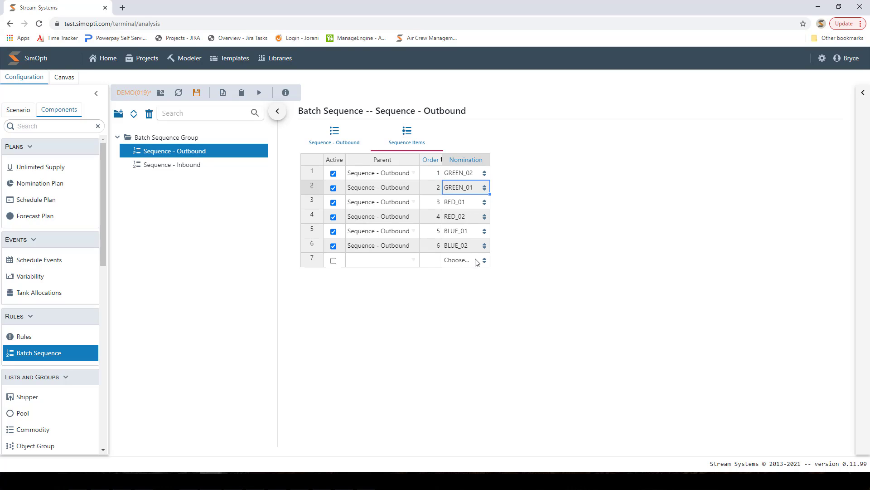
click(466, 176)
click(467, 188)
click(465, 203)
click(464, 218)
click(466, 233)
click(466, 248)
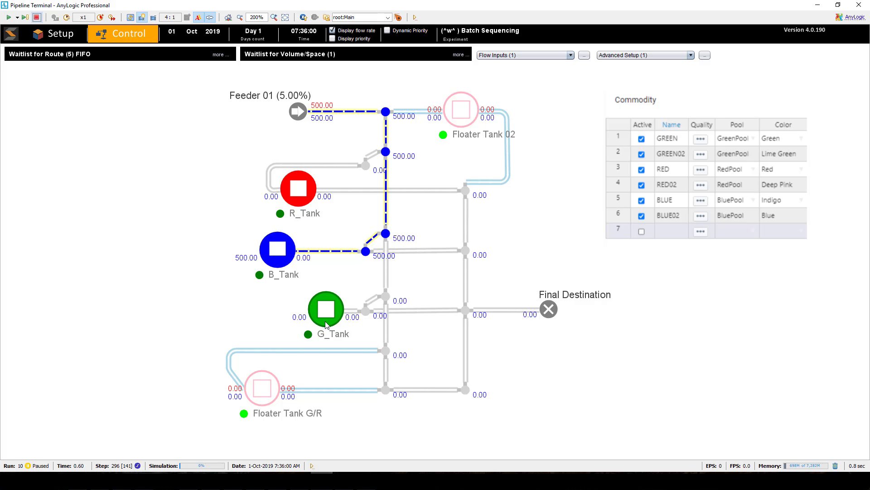
- In the paused AnyLogic Pipeline Terminal simulation, inspect the coloured tanks and B_Tank's batch and content details, returning to the terminal overview
click(303, 199)
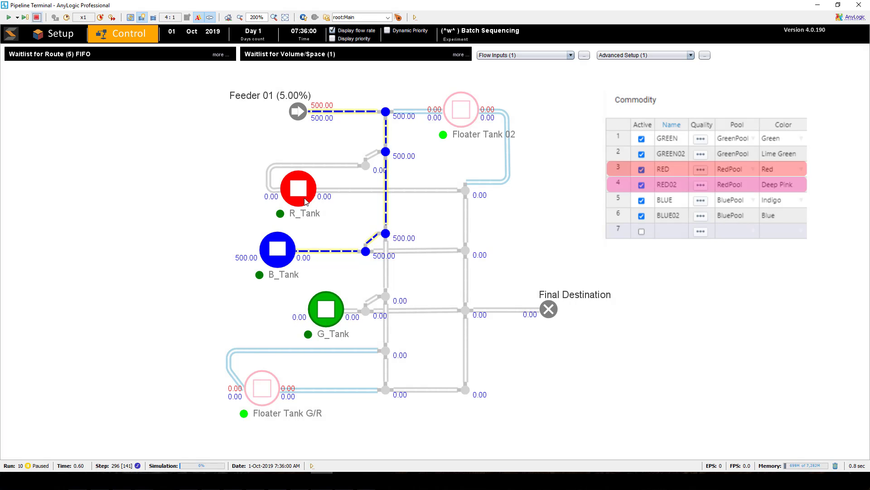
click(277, 251)
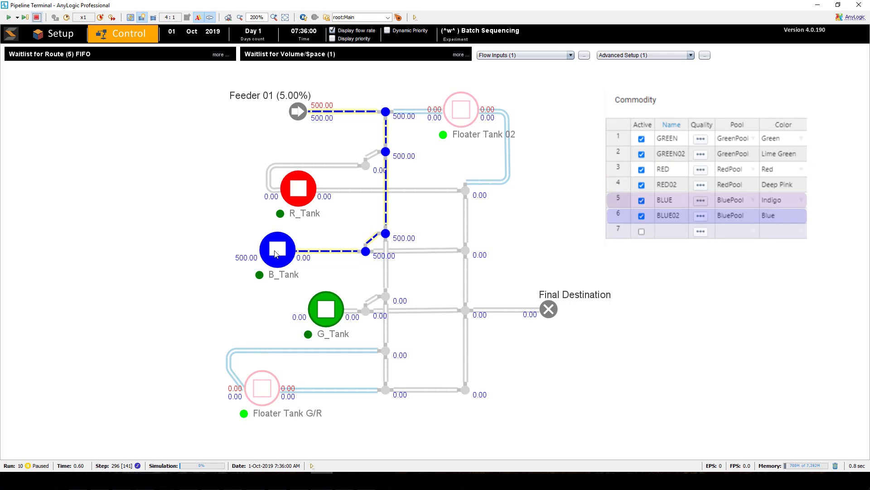
click(347, 317)
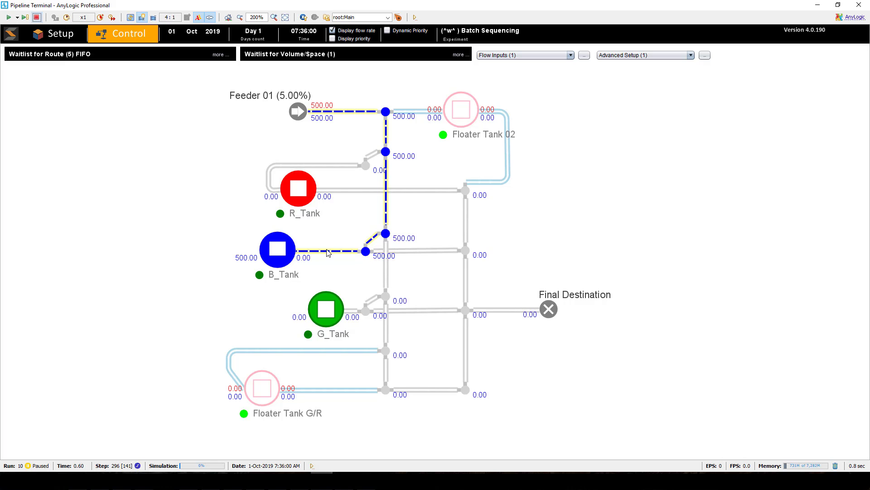
click(286, 277)
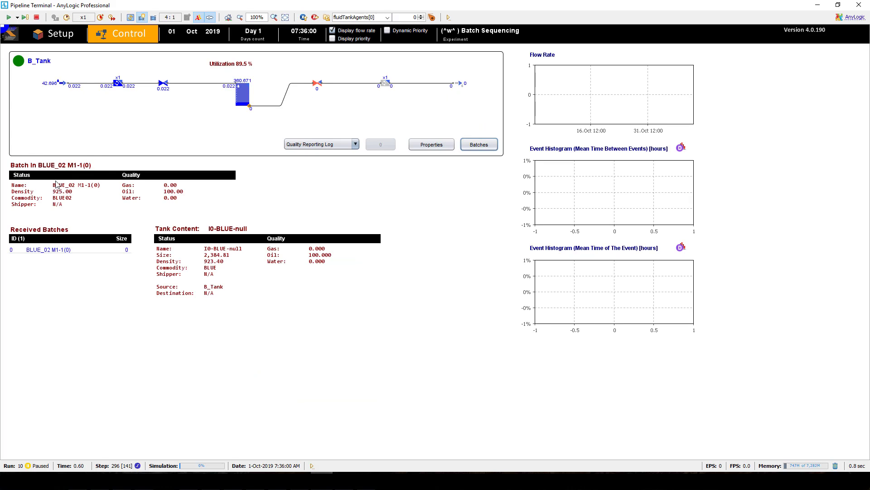
click(315, 17)
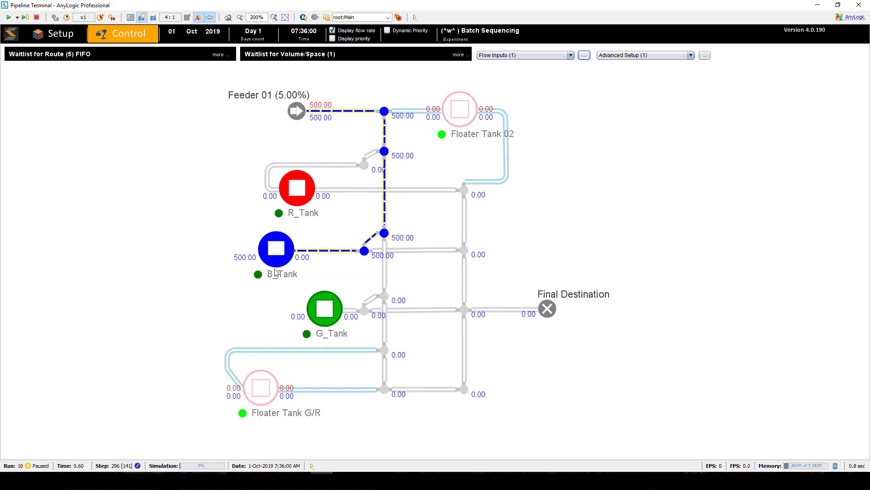
- Run the batch sequencing simulation through to 6 October and open the Final Destination details to review its received batches
click(8, 18)
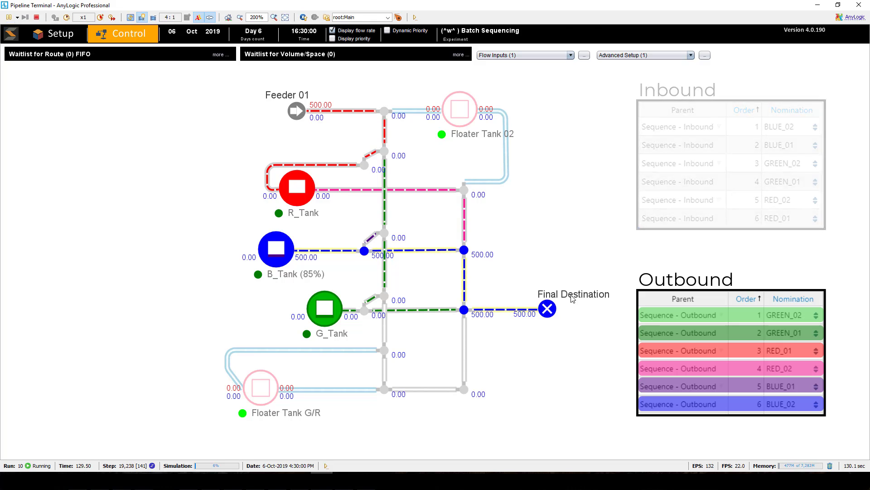
click(550, 302)
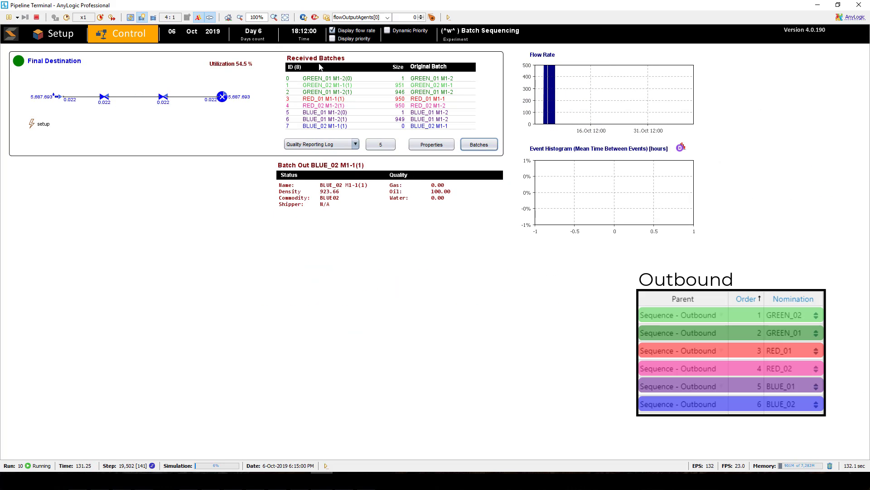